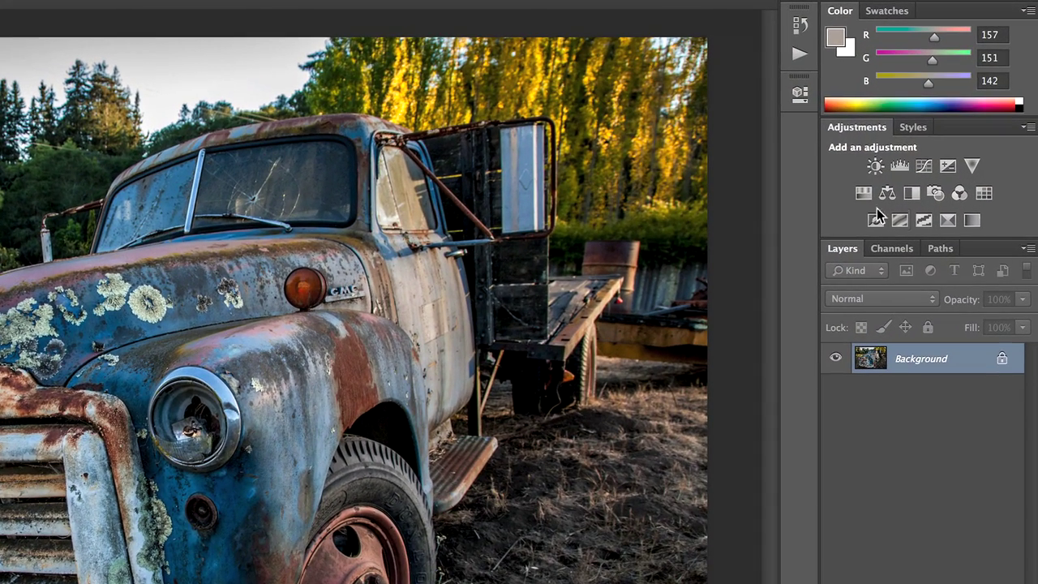
Step: Add a Black & White adjustment layer with Reds 58, then tune Yellows to 92 and Cyans to 133 on the image
{"action": "left_click", "coordinate": [912, 193]}
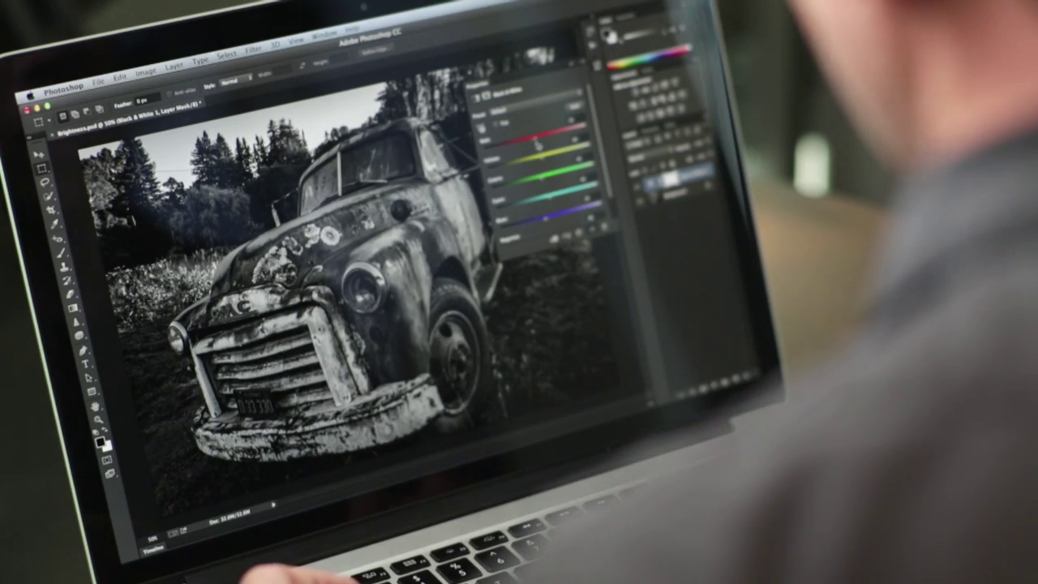
{"action": "left_click_drag", "start_coordinate": [616, 223], "coordinate": [632, 224]}
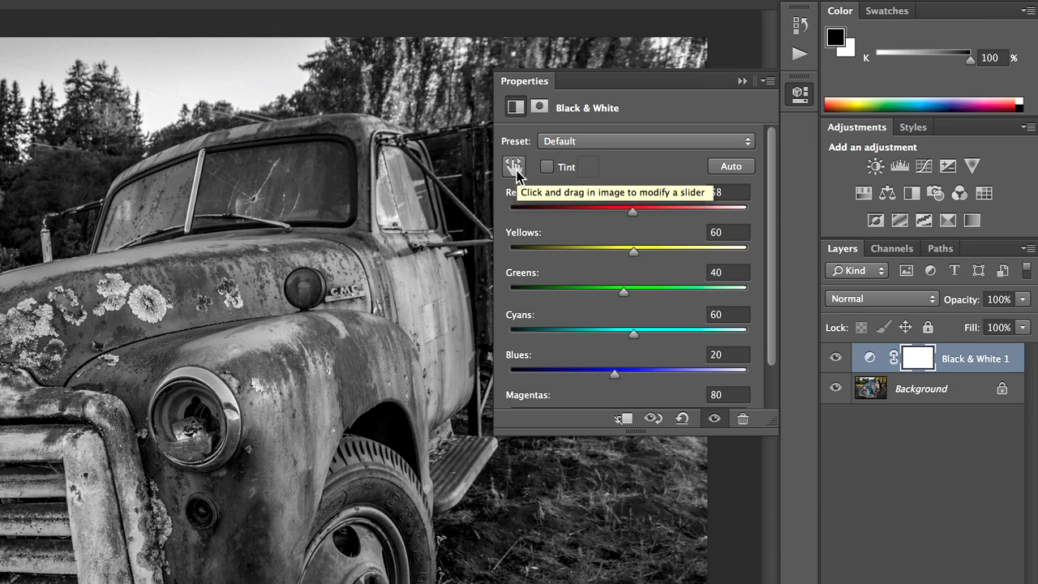
{"action": "left_click", "coordinate": [515, 170]}
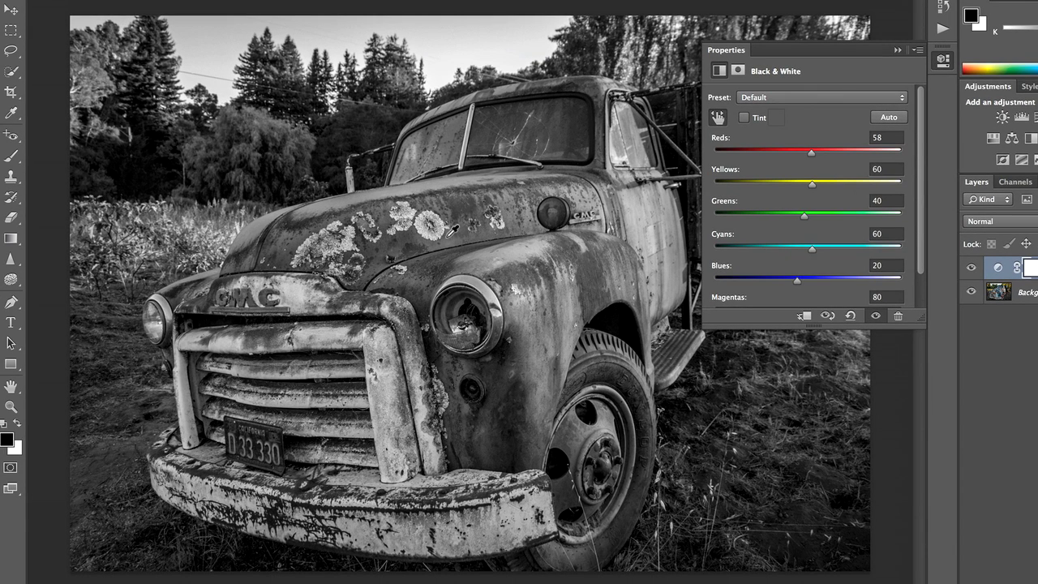
{"action": "left_click", "coordinate": [452, 229]}
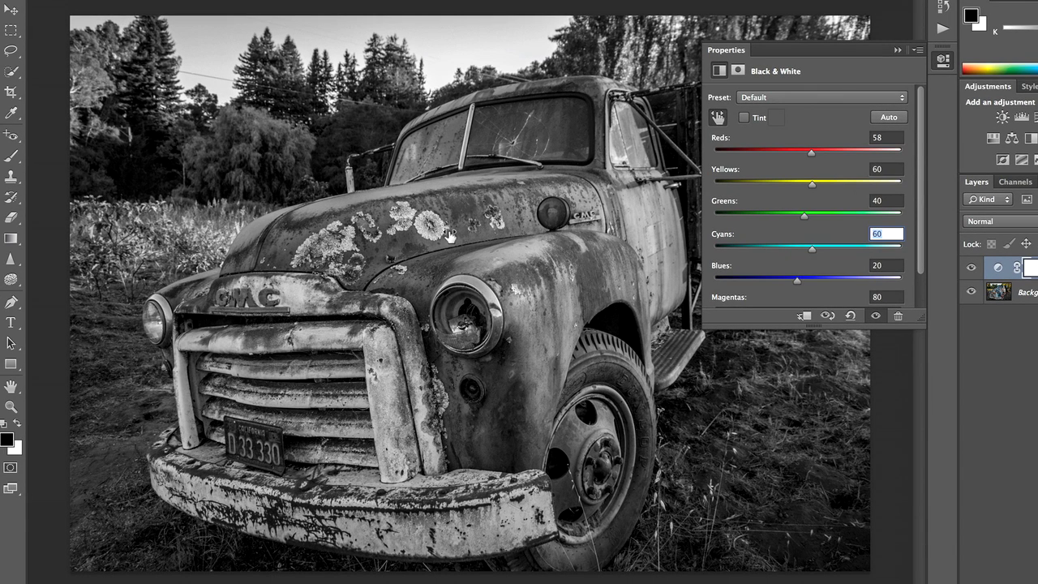
{"action": "left_click_drag", "start_coordinate": [417, 239], "coordinate": [475, 252]}
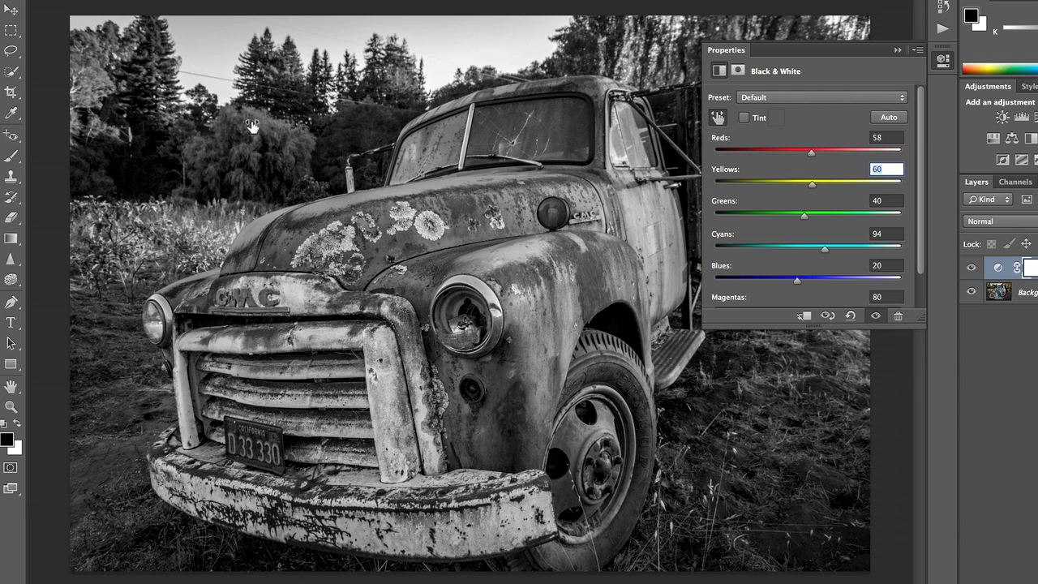
{"action": "left_click_drag", "start_coordinate": [253, 127], "coordinate": [281, 147]}
{"action": "left_click_drag", "start_coordinate": [495, 352], "coordinate": [524, 374]}
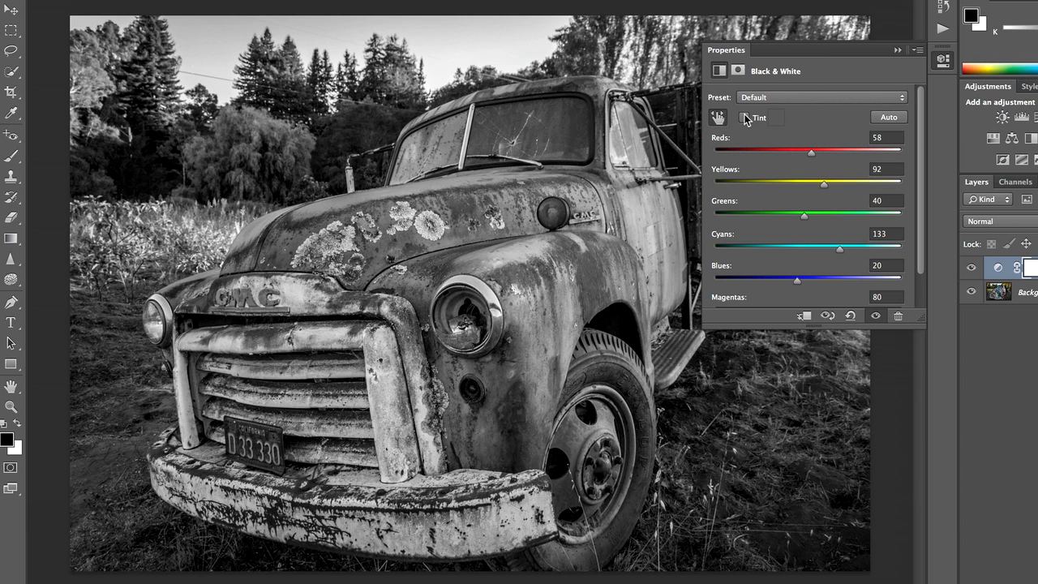
Step: Enable Tint in the Black & White properties and pick a warm sepia-orange tint colour
{"action": "left_click", "coordinate": [746, 118]}
{"action": "left_click", "coordinate": [776, 119]}
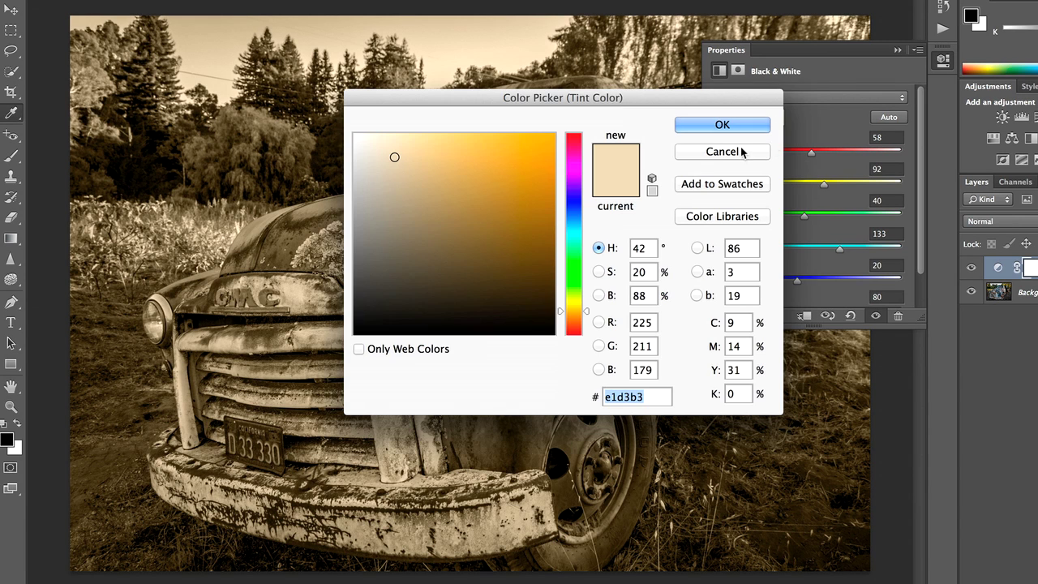
{"action": "left_click", "coordinate": [491, 150]}
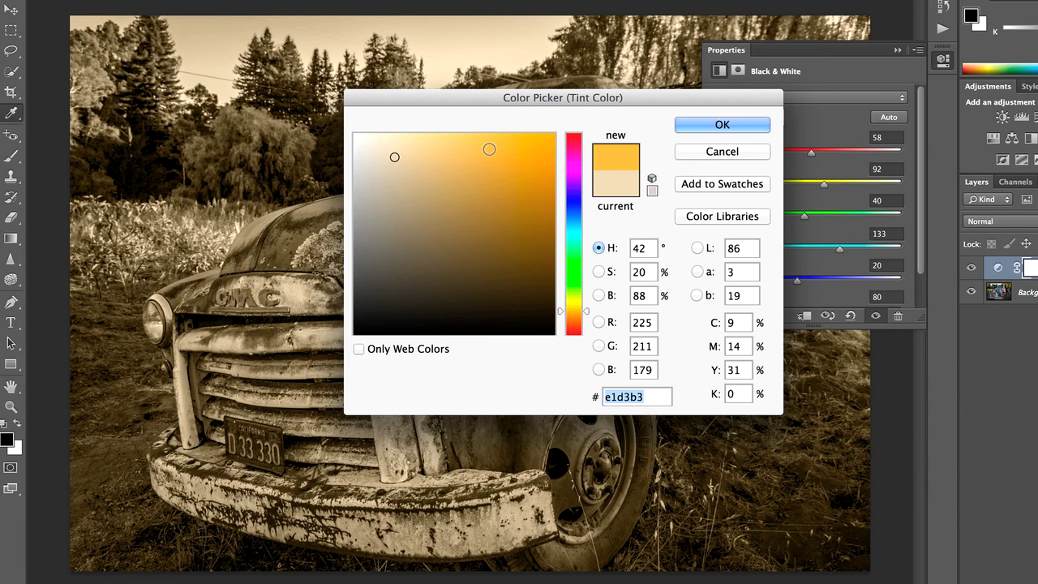
{"action": "left_click", "coordinate": [569, 212]}
{"action": "left_click", "coordinate": [467, 178]}
{"action": "left_click", "coordinate": [425, 149]}
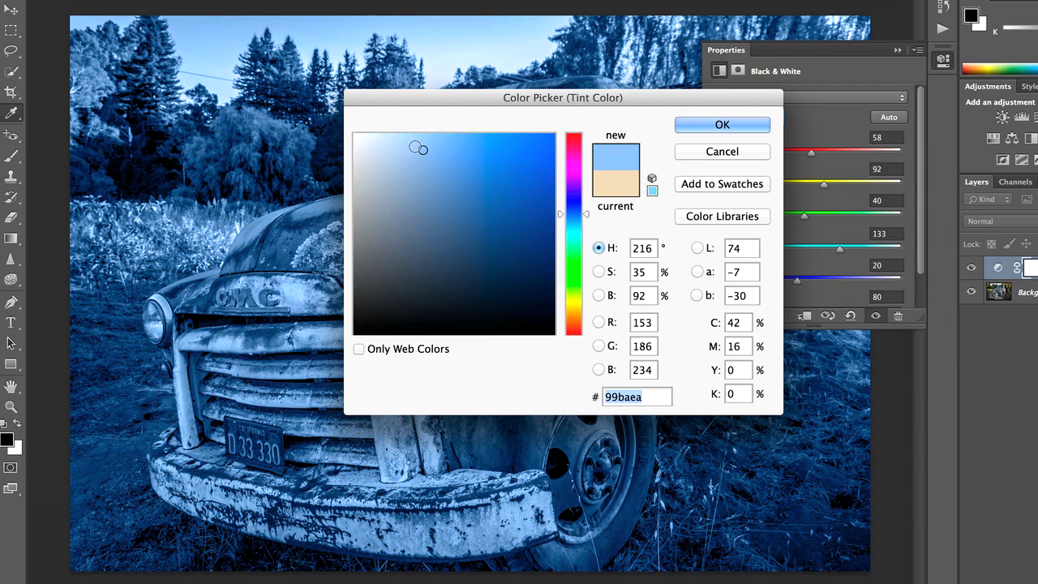
{"action": "left_click", "coordinate": [387, 137]}
{"action": "left_click", "coordinate": [571, 313]}
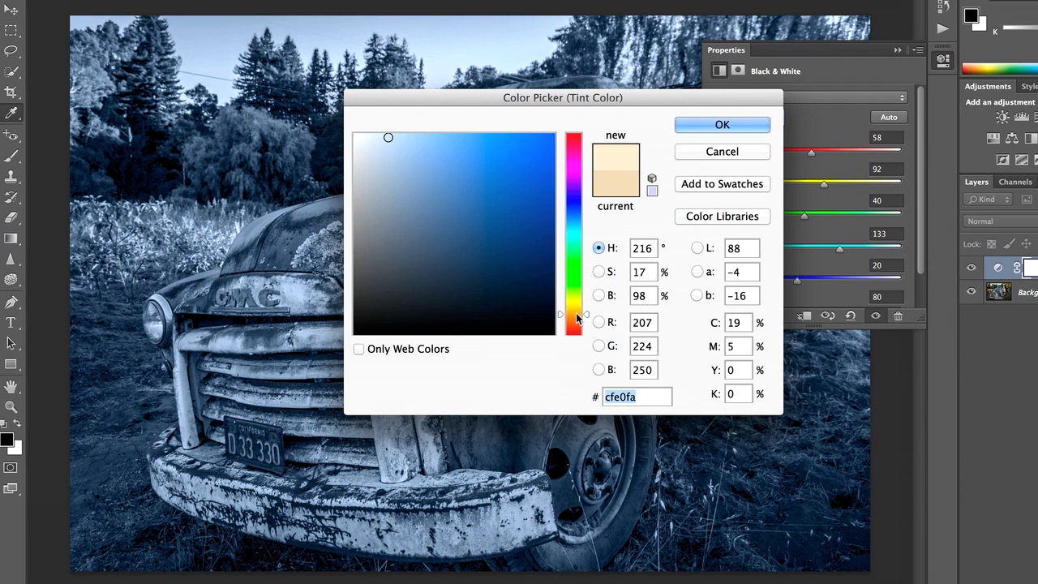
{"action": "left_click", "coordinate": [459, 146]}
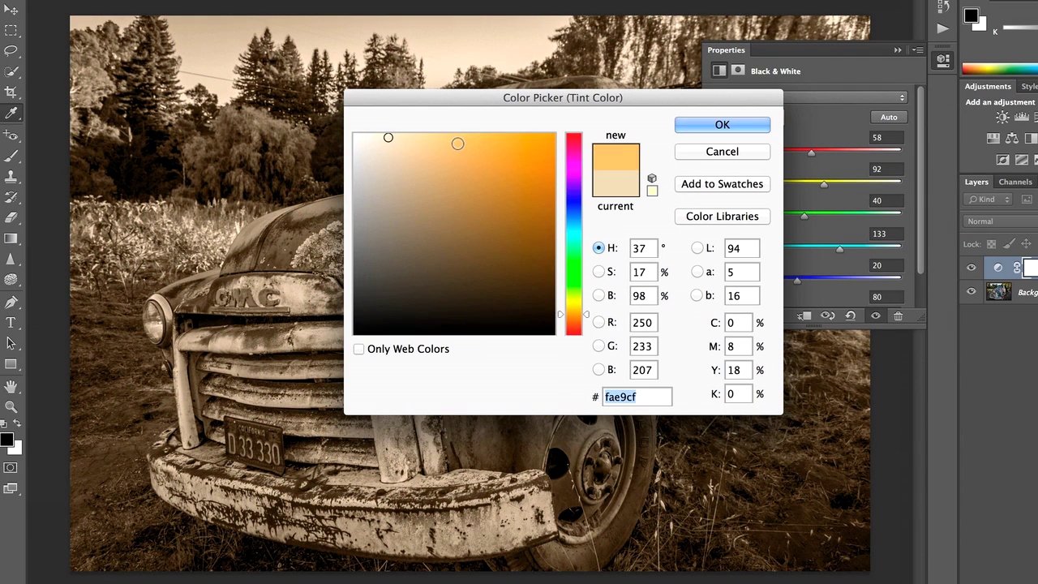
{"action": "left_click", "coordinate": [690, 125]}
Step: Change the tint to a paler, greyer sepia colour
{"action": "left_click", "coordinate": [775, 117]}
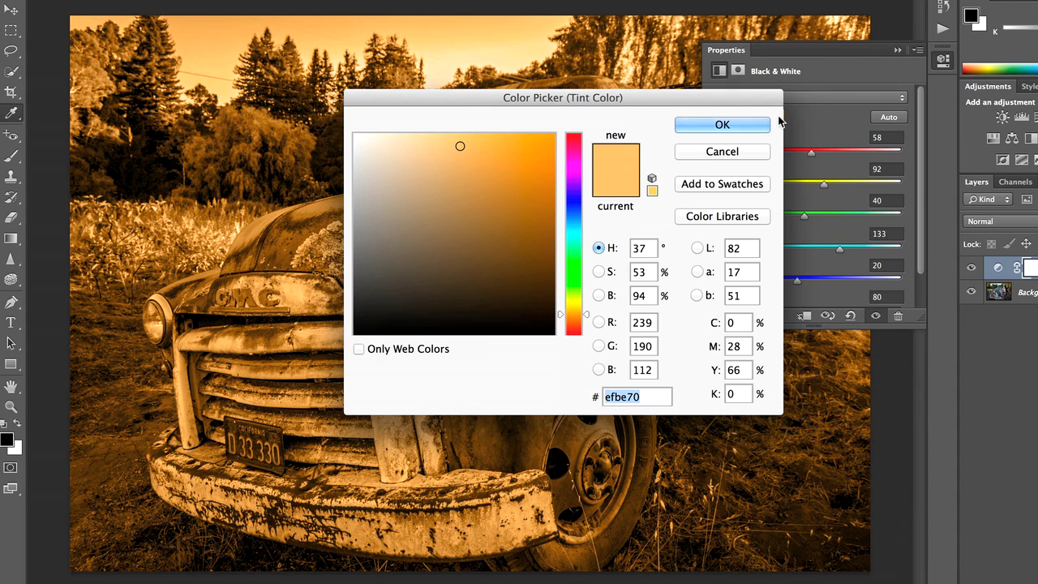
{"action": "left_click", "coordinate": [408, 147]}
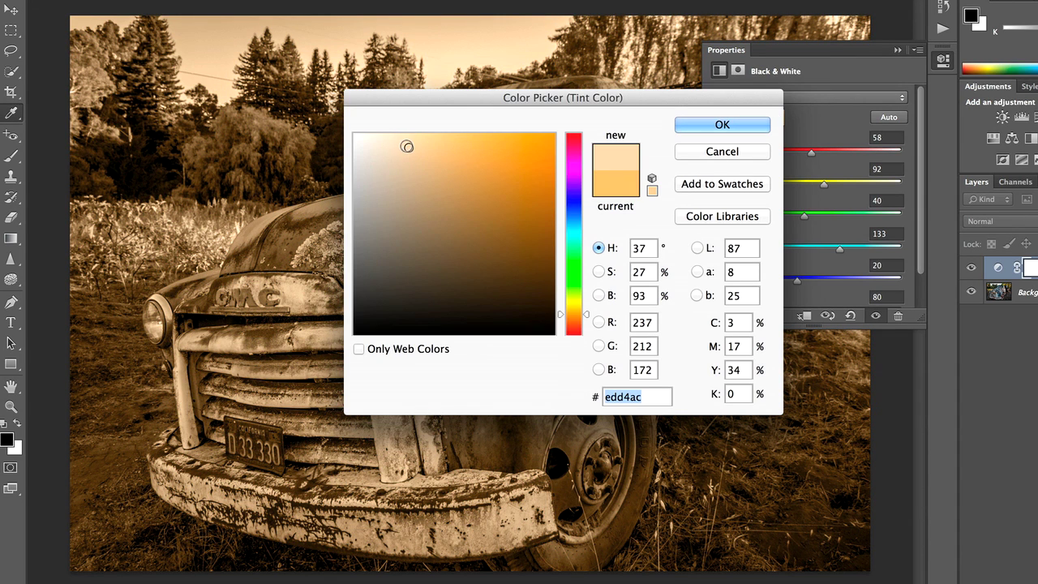
{"action": "left_click", "coordinate": [385, 159]}
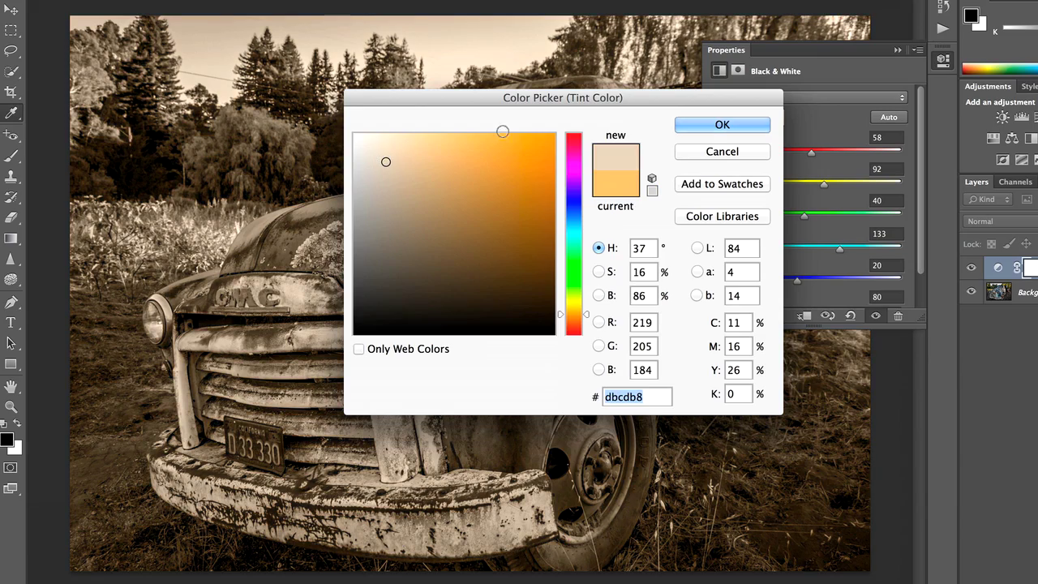
{"action": "left_click", "coordinate": [706, 129]}
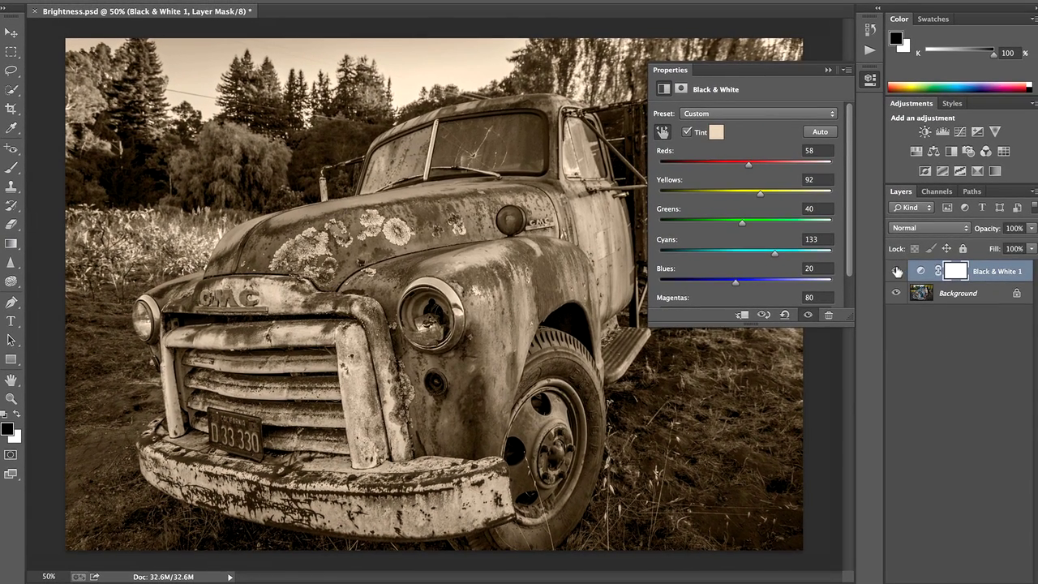
Step: Toggle the adjustment layer's visibility to compare the sepia result with the colour original
{"action": "left_click", "coordinate": [897, 272]}
{"action": "left_click", "coordinate": [897, 271]}
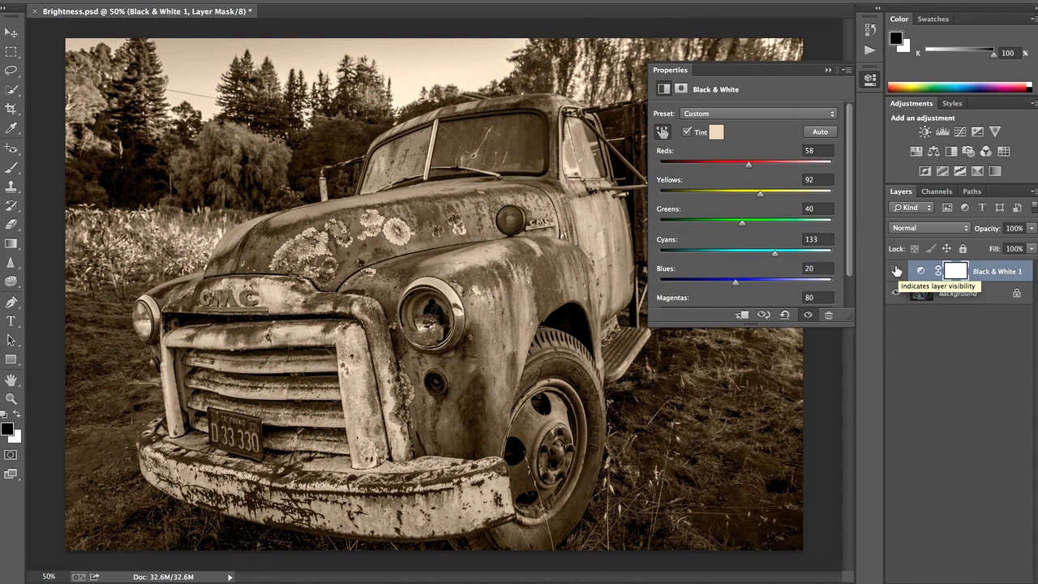
{"action": "left_click", "coordinate": [897, 271]}
{"action": "left_click", "coordinate": [897, 271]}
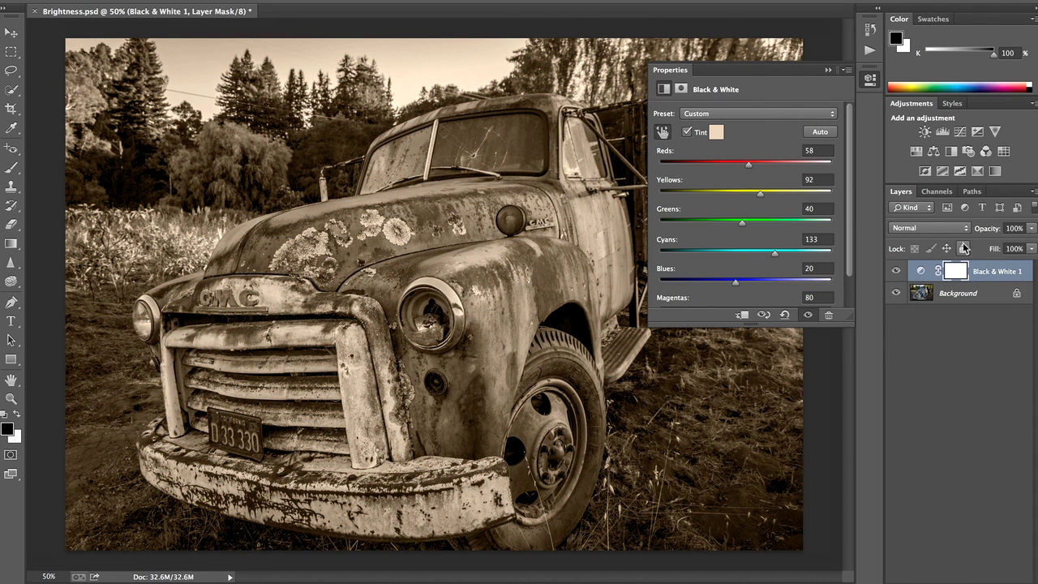
{"action": "left_click", "coordinate": [897, 268]}
{"action": "left_click", "coordinate": [896, 268]}
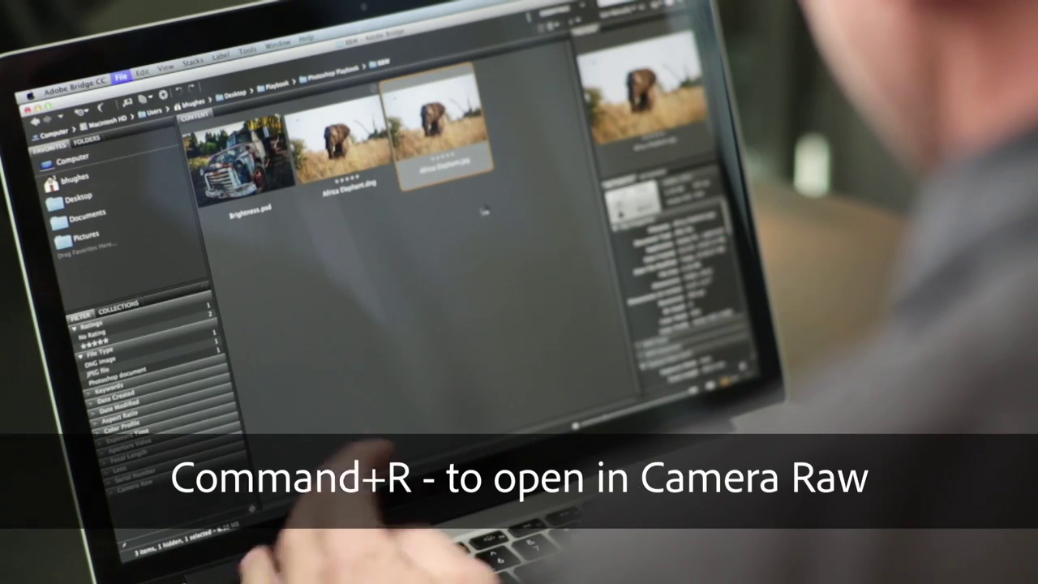
Step: Open Africa Elephant.jpg in Camera Raw and set Exposure -0.15, Highlights -35 and Clarity +21
{"action": "key", "text": "super+r"}
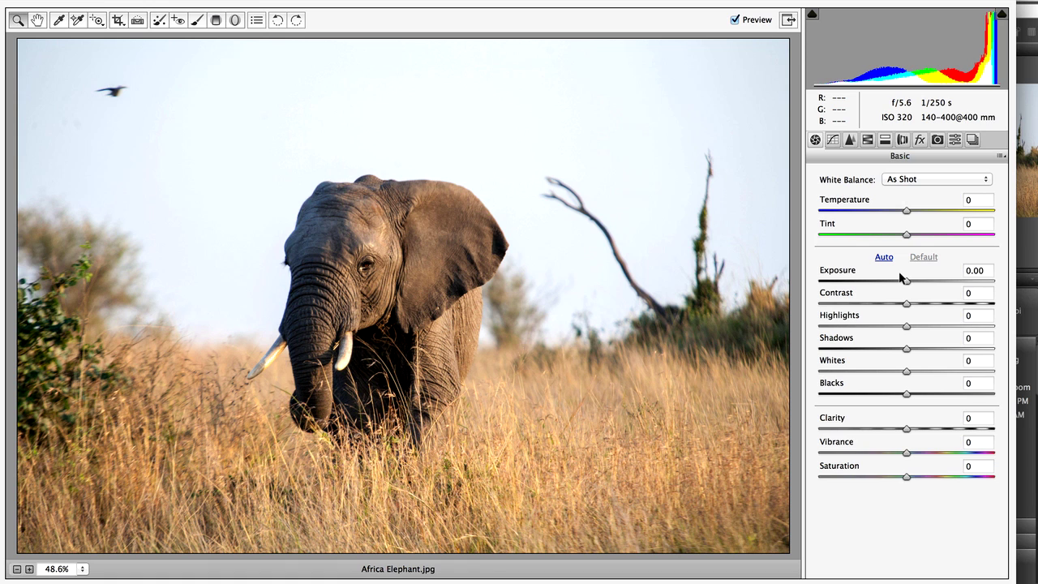
{"action": "left_click_drag", "start_coordinate": [900, 278], "coordinate": [899, 279]}
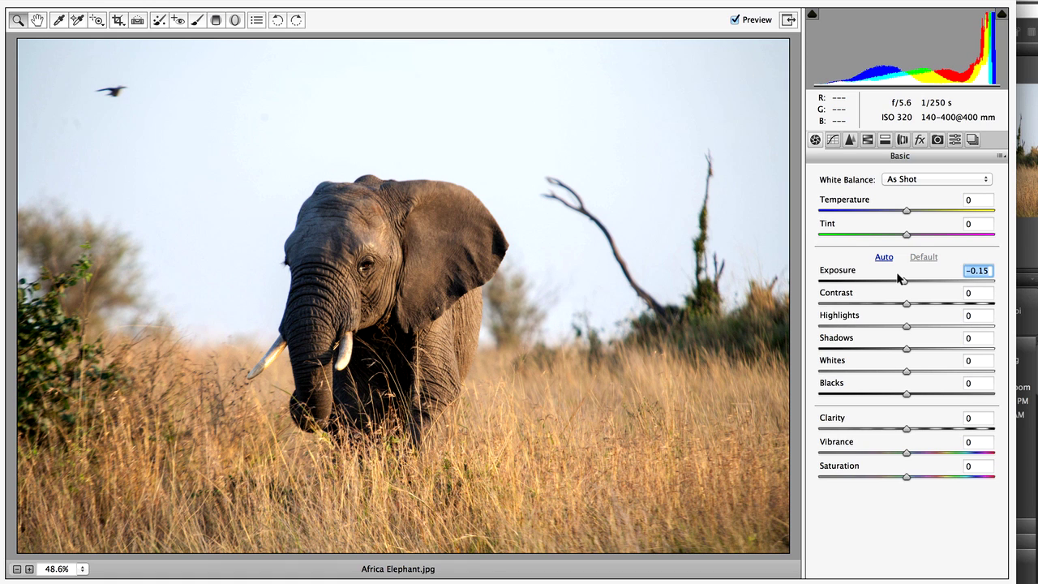
{"action": "left_click_drag", "start_coordinate": [906, 322], "coordinate": [871, 324]}
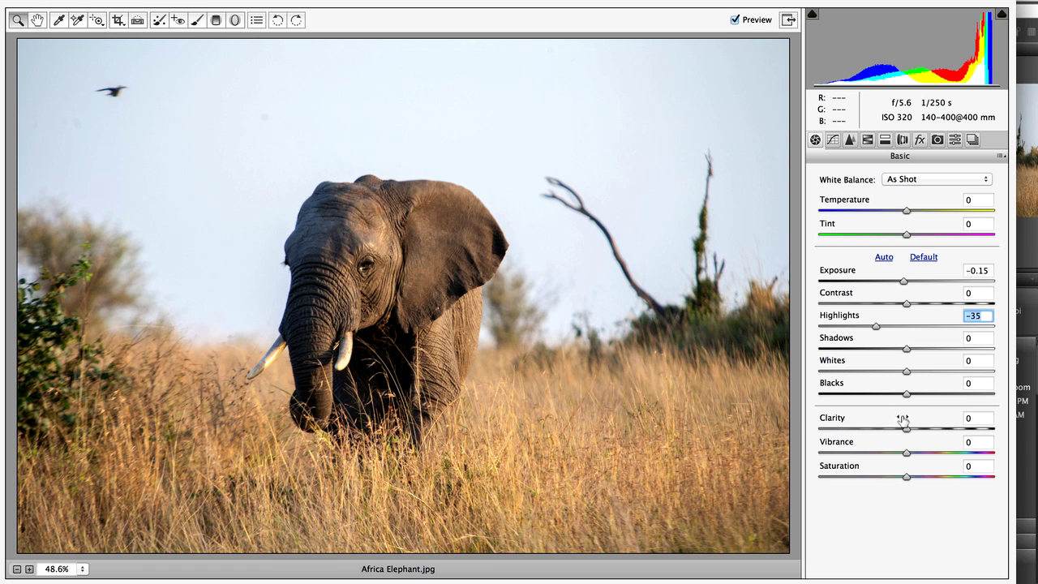
{"action": "left_click_drag", "start_coordinate": [902, 430], "coordinate": [919, 426]}
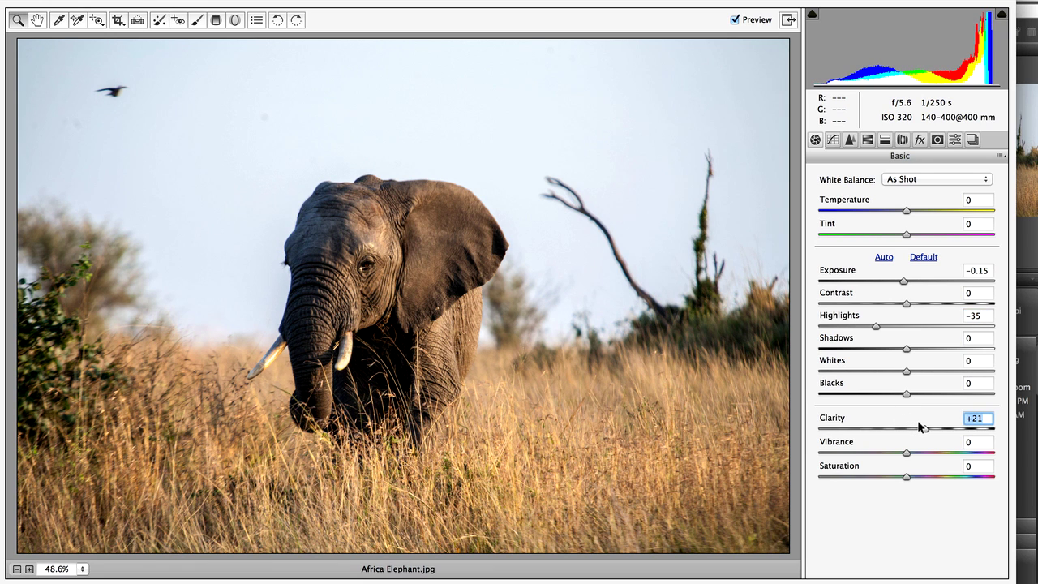
Step: Convert the elephant photo to grayscale and brighten the grass to Oranges +33 and Yellows +14
{"action": "left_click", "coordinate": [865, 140]}
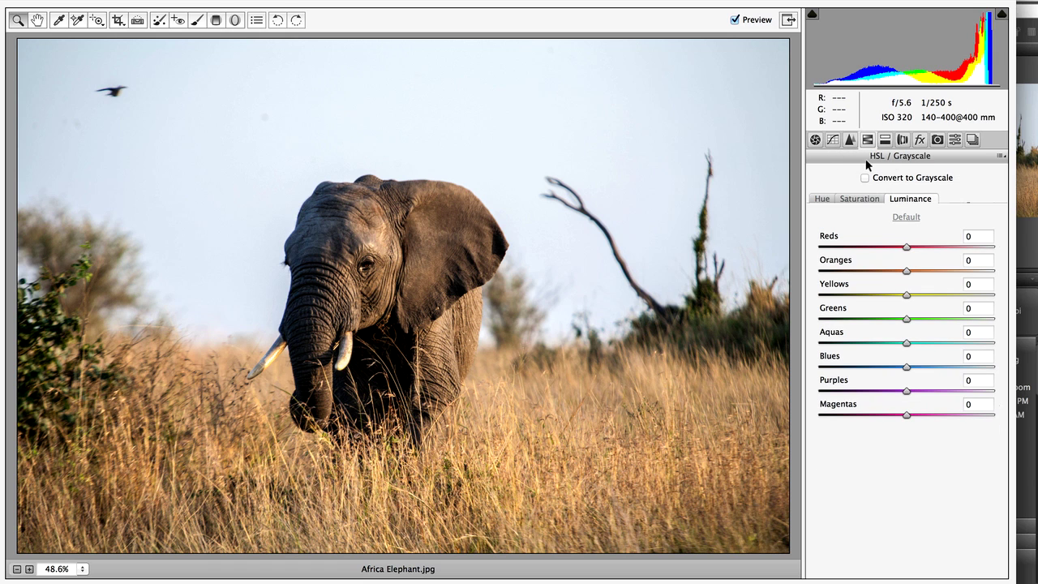
{"action": "left_click", "coordinate": [863, 176]}
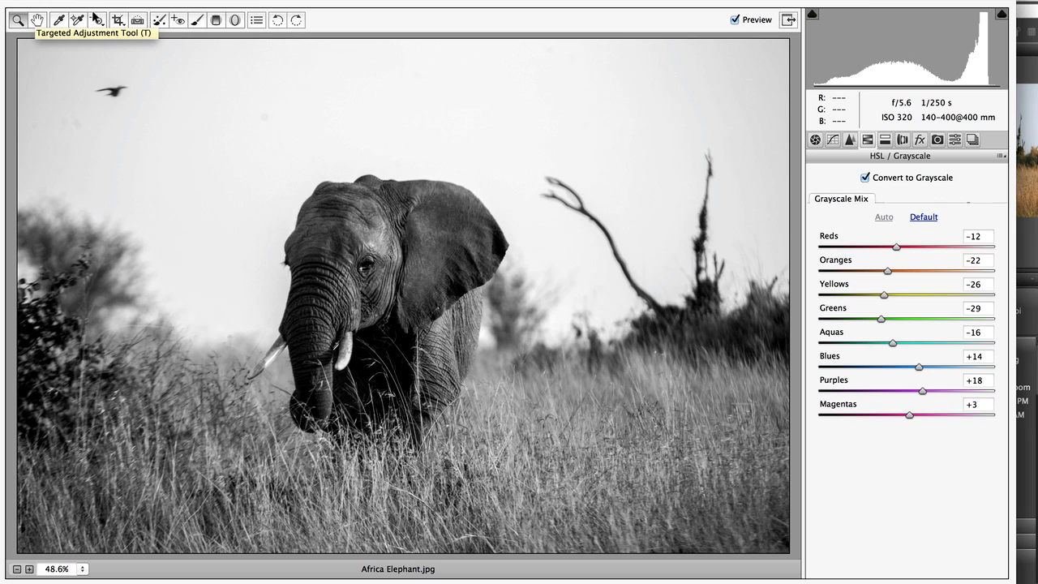
{"action": "left_click", "coordinate": [96, 18]}
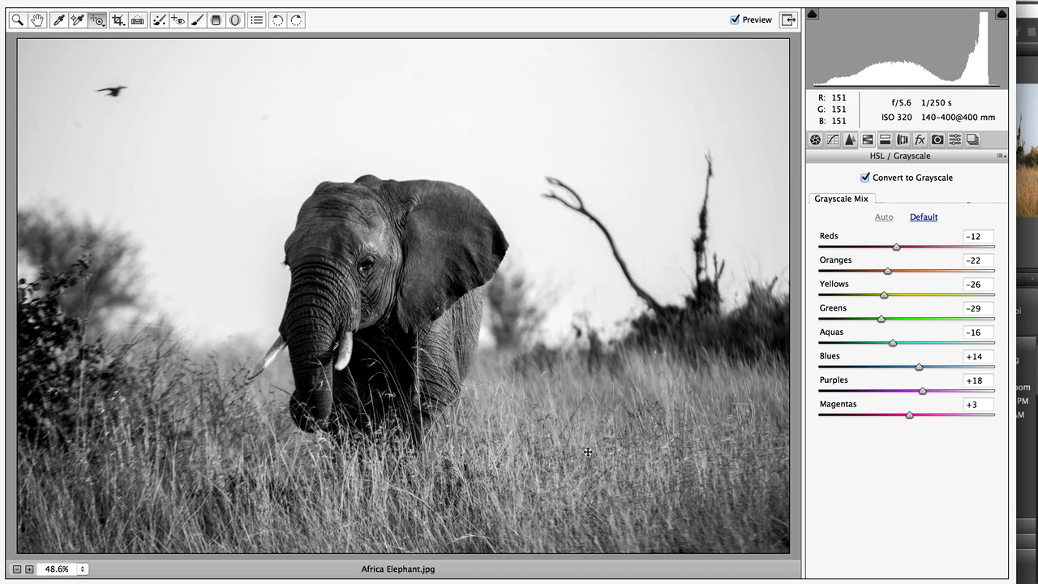
{"action": "left_click_drag", "start_coordinate": [588, 452], "coordinate": [610, 456]}
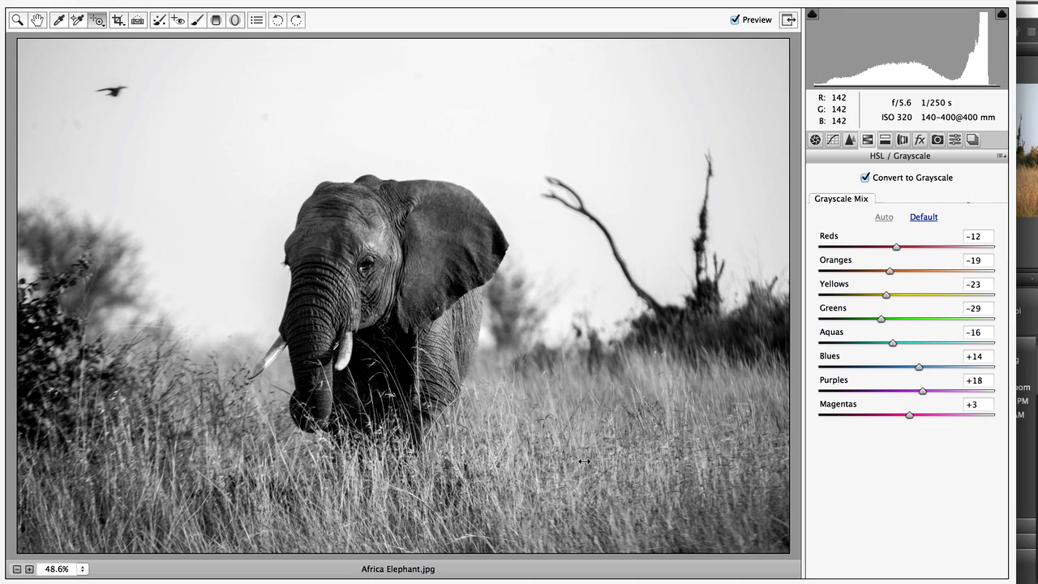
{"action": "left_click_drag", "start_coordinate": [584, 462], "coordinate": [608, 466]}
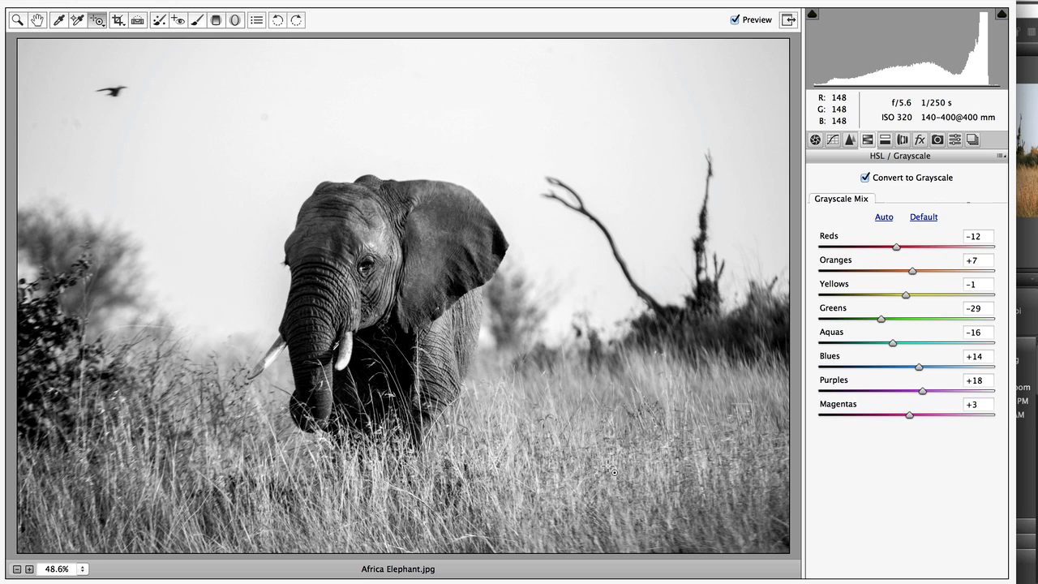
{"action": "mouse_move", "coordinate": [618, 466]}
{"action": "left_mouse_down"}
{"action": "mouse_move", "coordinate": [629, 466]}
{"action": "mouse_move", "coordinate": [608, 472]}
{"action": "mouse_move", "coordinate": [627, 470]}
{"action": "left_mouse_up"}
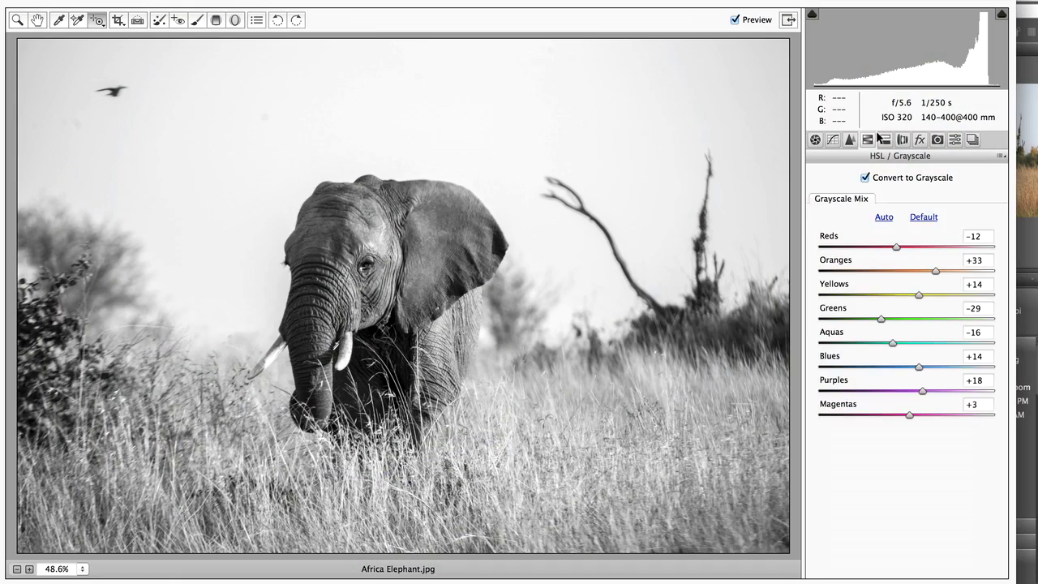
Step: Set Split Toning highlights to Hue 39 and Saturation 30, then apply with Done
{"action": "left_click", "coordinate": [882, 139]}
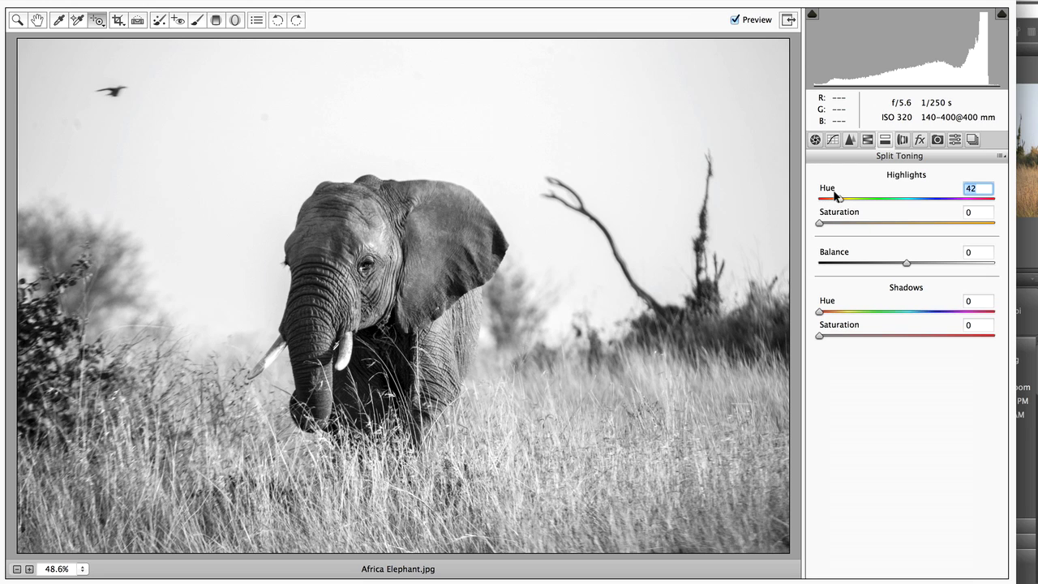
{"action": "left_click_drag", "start_coordinate": [814, 219], "coordinate": [895, 219]}
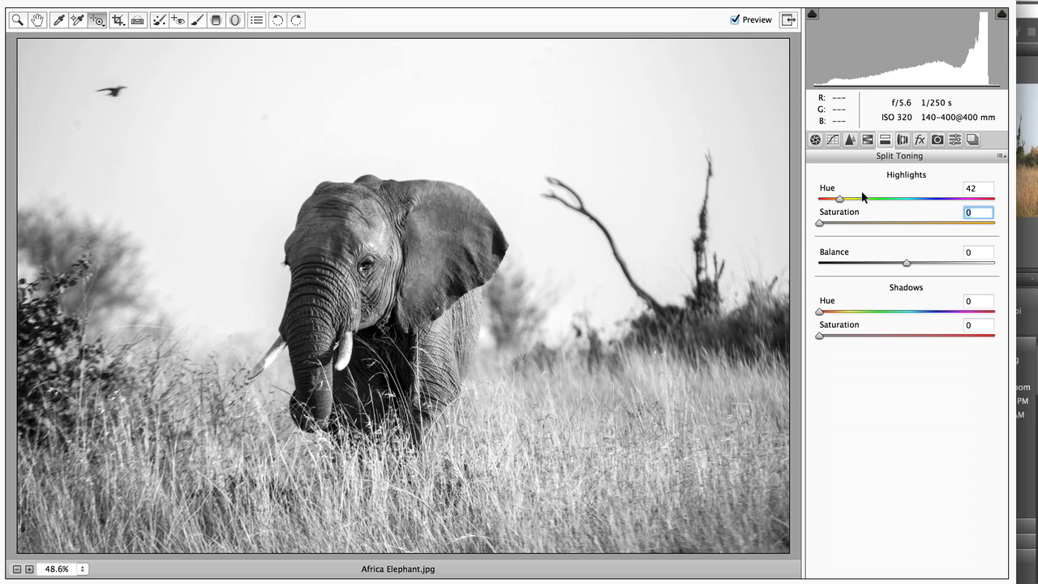
{"action": "left_click", "coordinate": [838, 198], "text": "alt"}
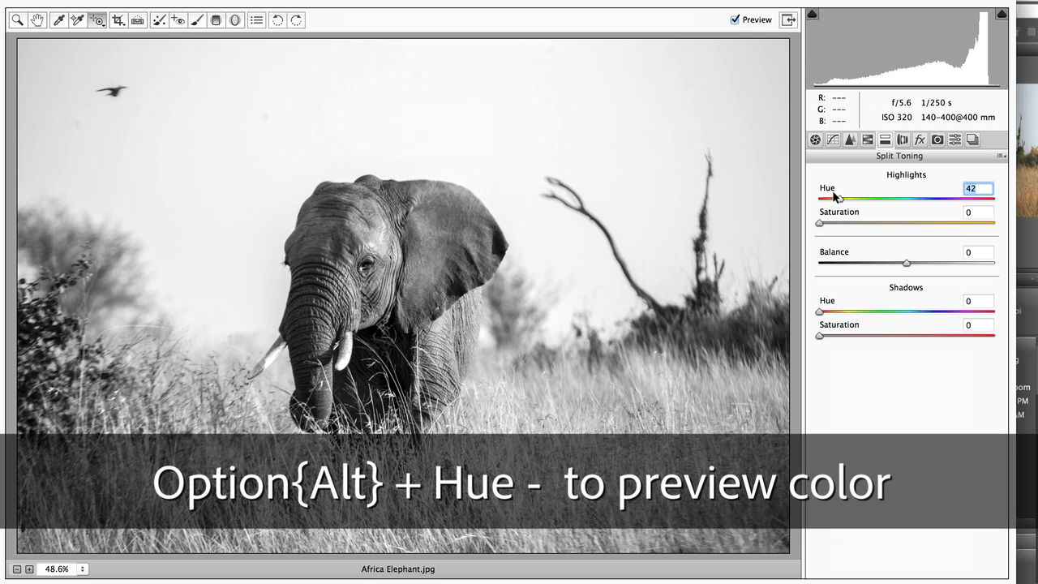
{"action": "mouse_move", "coordinate": [823, 193]}
{"action": "left_mouse_down"}
{"action": "mouse_move", "coordinate": [933, 196]}
{"action": "mouse_move", "coordinate": [837, 198]}
{"action": "left_mouse_up"}
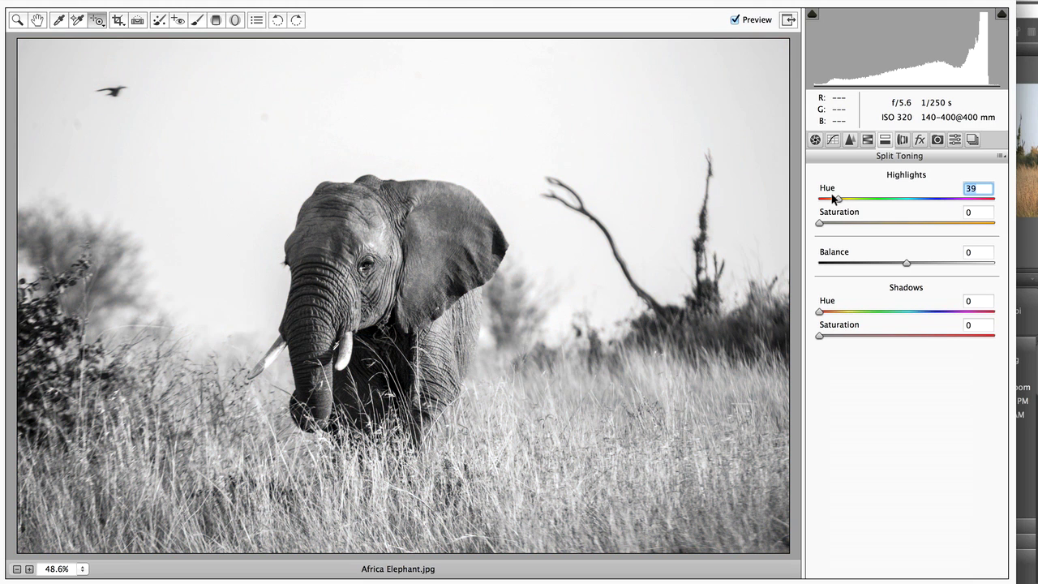
{"action": "left_click_drag", "start_coordinate": [818, 221], "coordinate": [865, 214]}
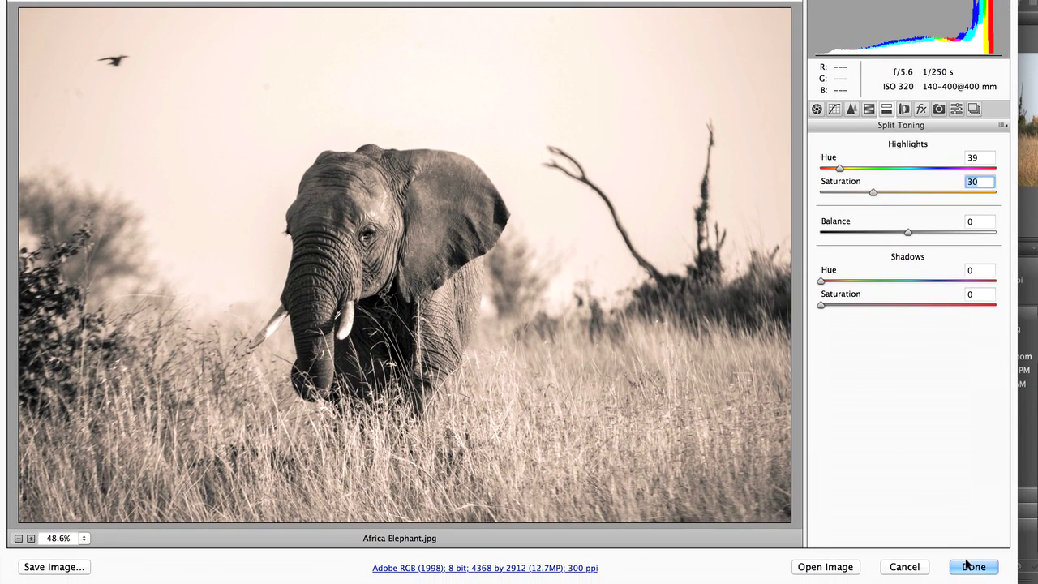
{"action": "left_click", "coordinate": [969, 565]}
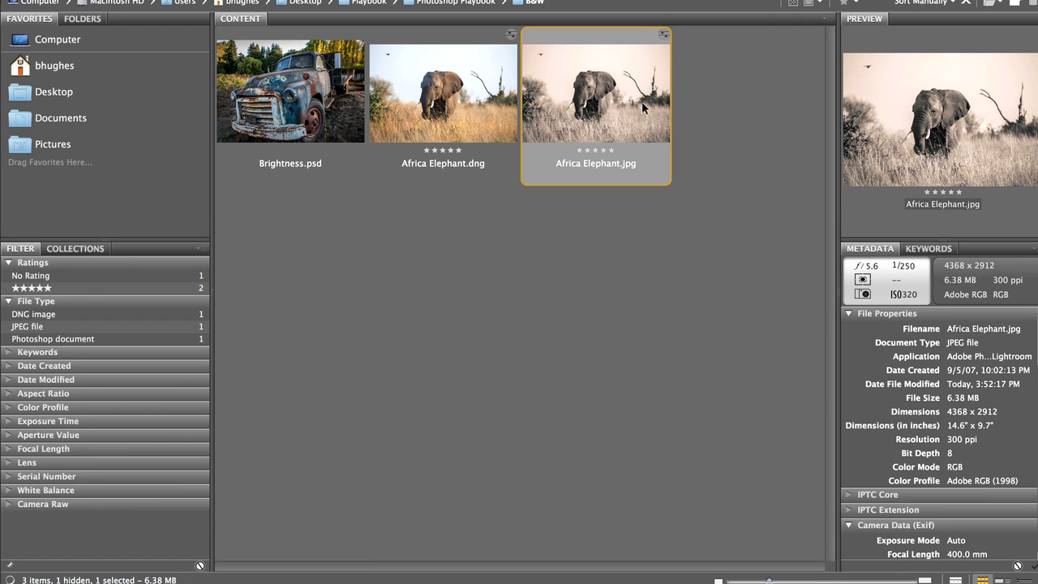